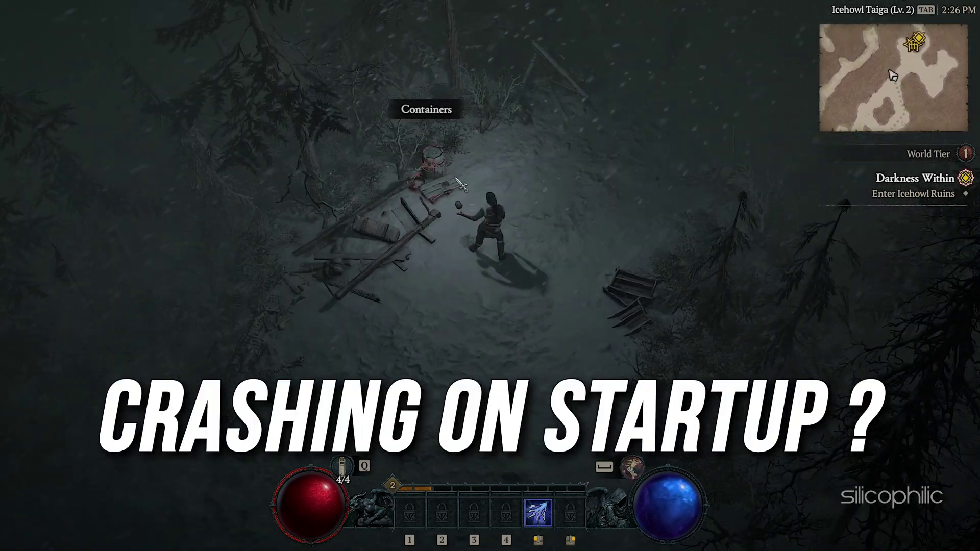
Step: Break the containers beside the character, collect the gold, and attack the nearby skeleton
click(461, 184)
click(479, 180)
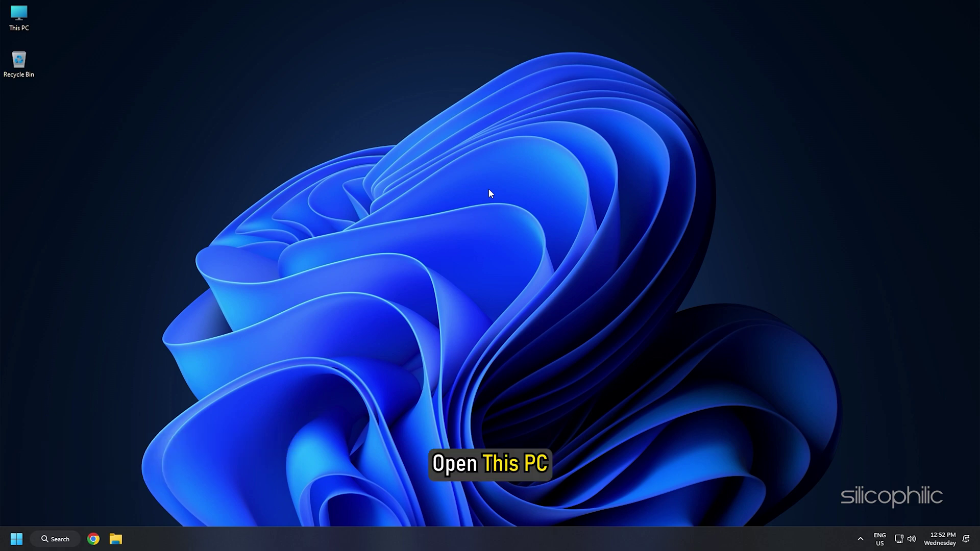
Step: Delete LocalPrefs.txt from the Documents > Diablo IV folder in File Explorer
key(super+e)
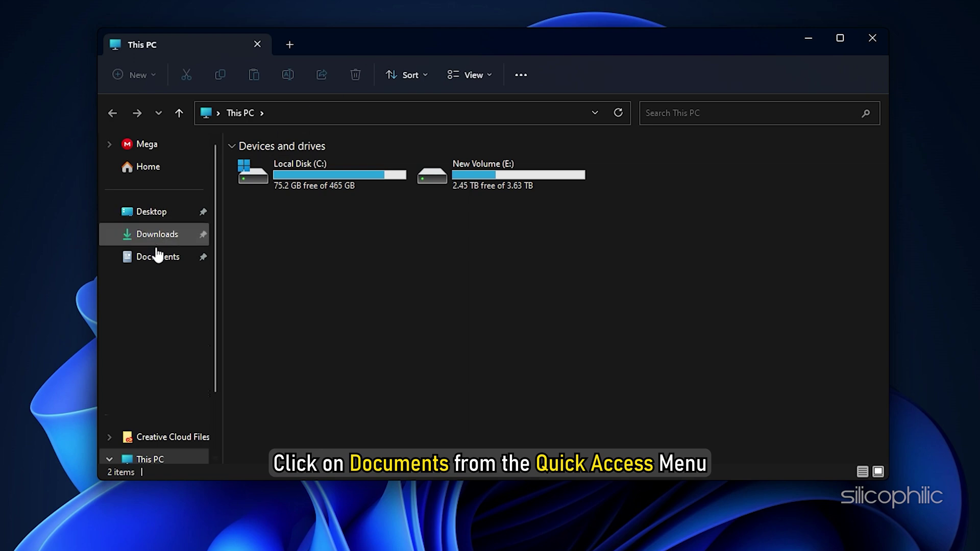
click(156, 257)
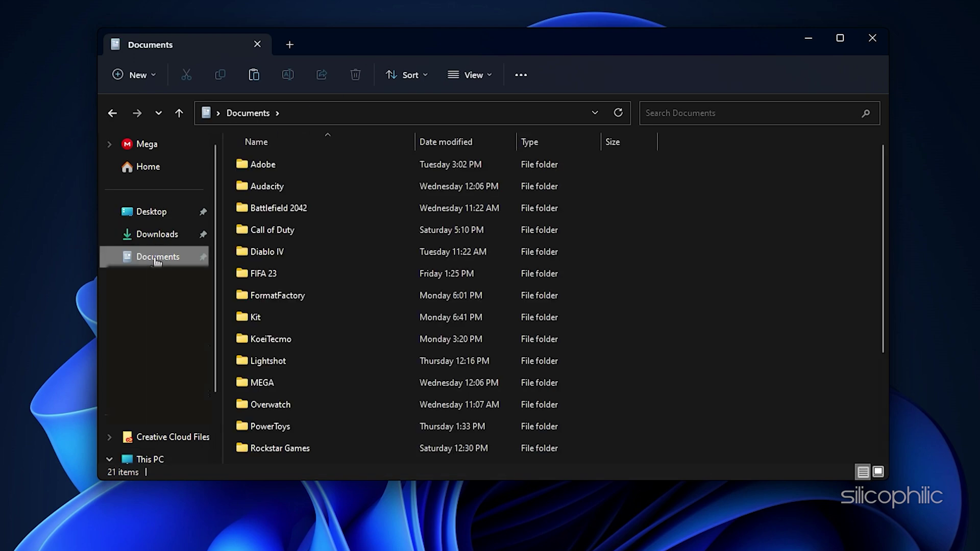
double_click(295, 255)
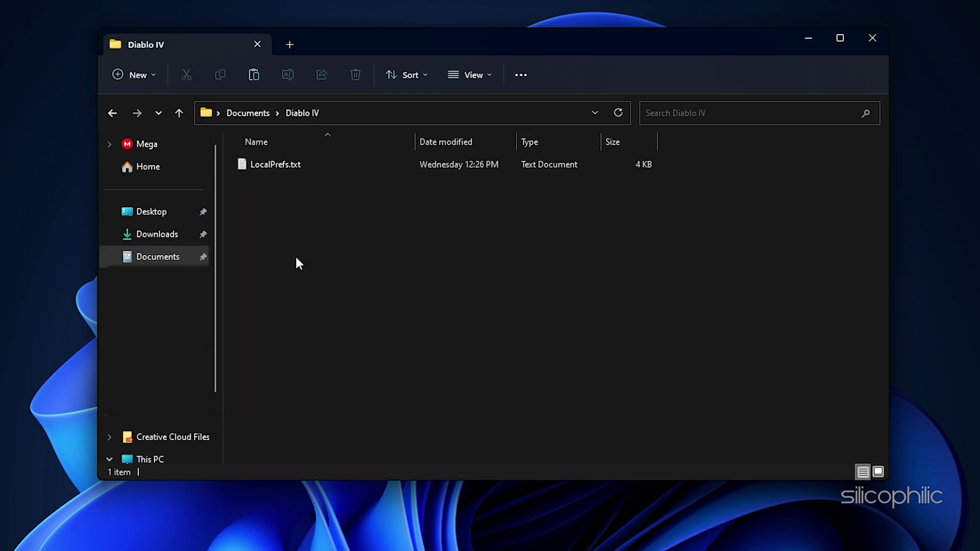
click(306, 164)
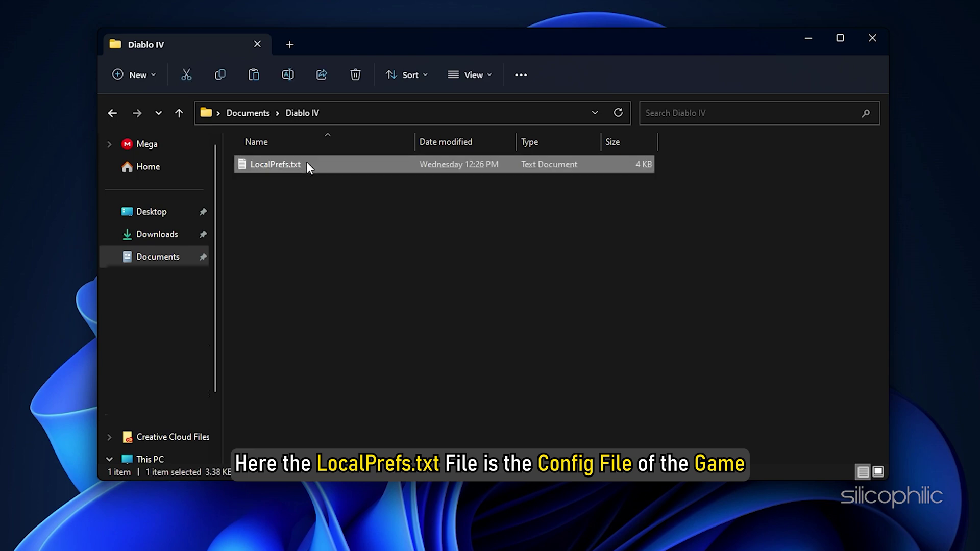
right_click(306, 163)
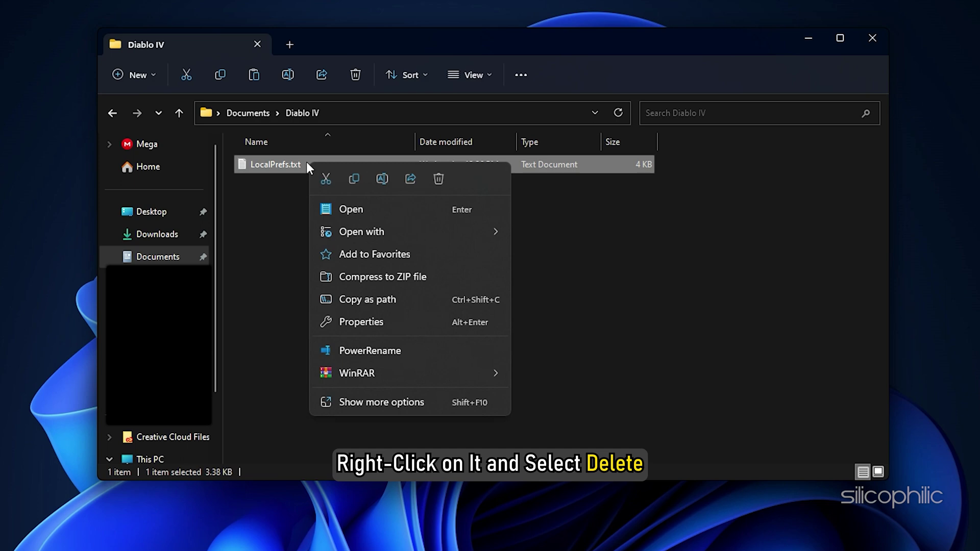
click(438, 179)
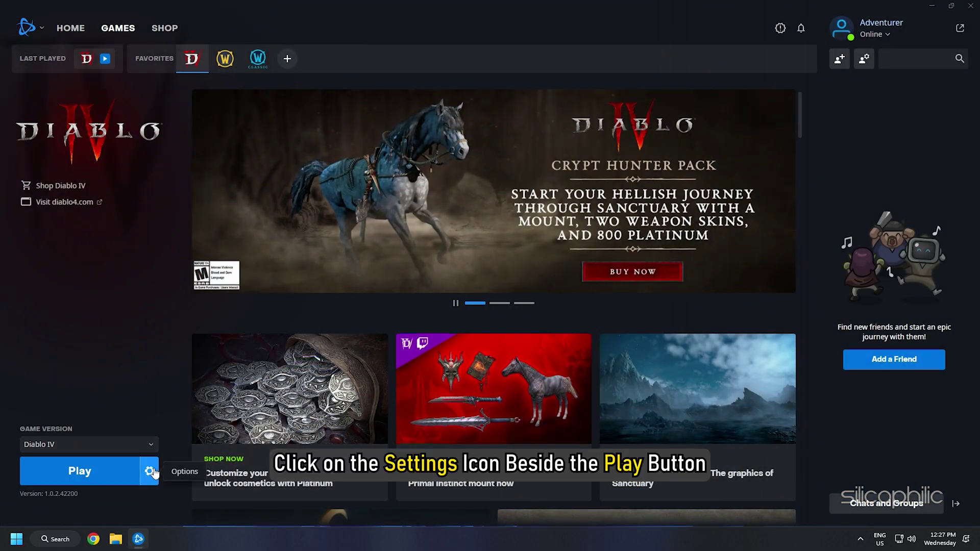
Step: Start a Scan and Repair of the Diablo IV installation from its Battle.net options
click(150, 471)
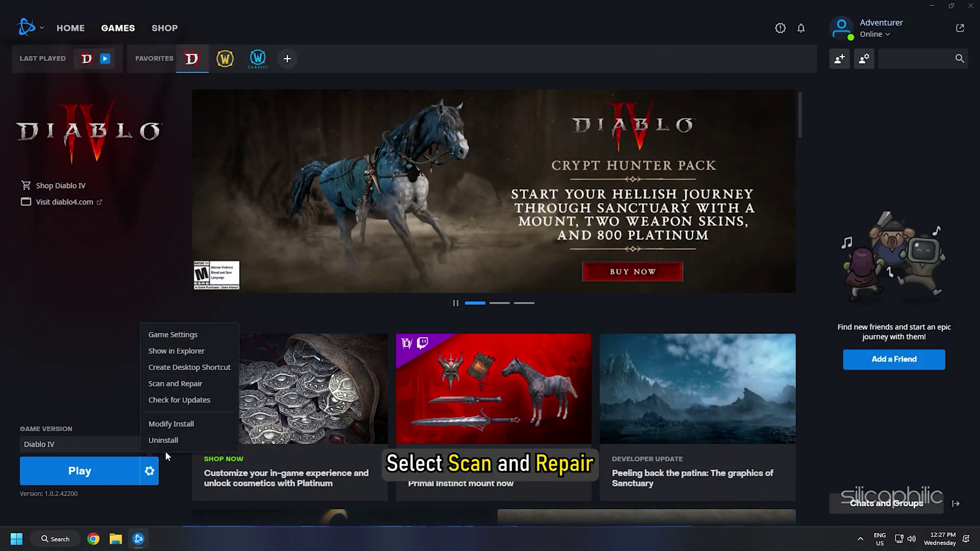
click(175, 383)
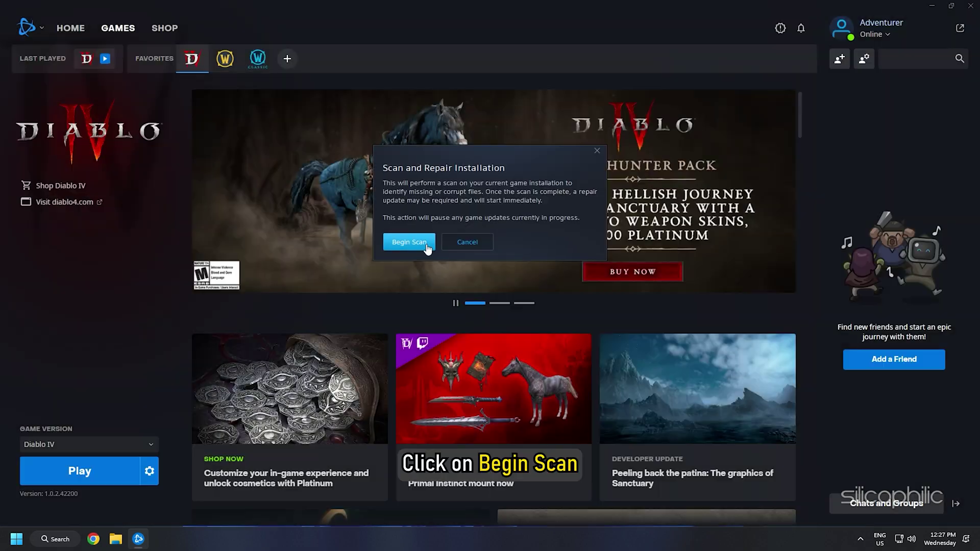
click(409, 241)
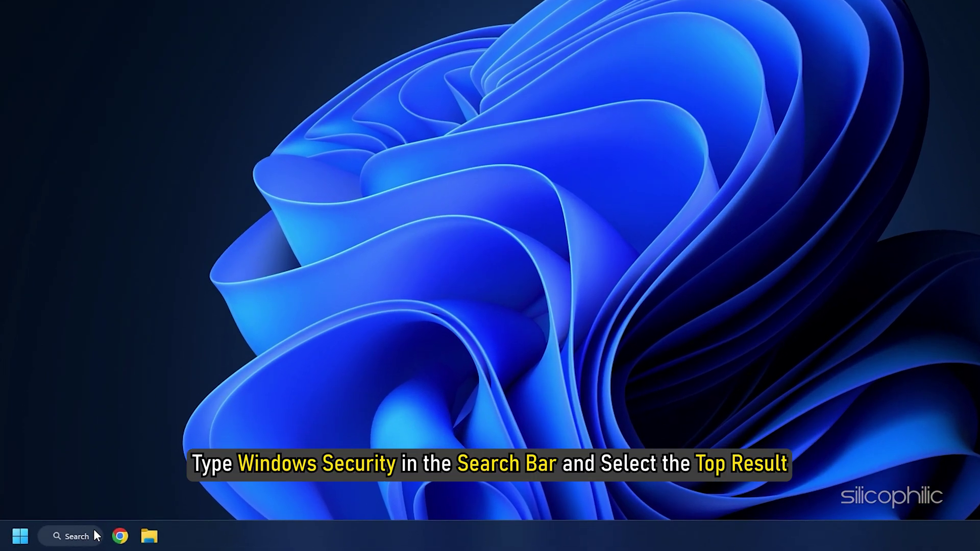
Step: Add Diablo IV.exe to the ransomware protection allowed-apps list in Windows Security
click(96, 535)
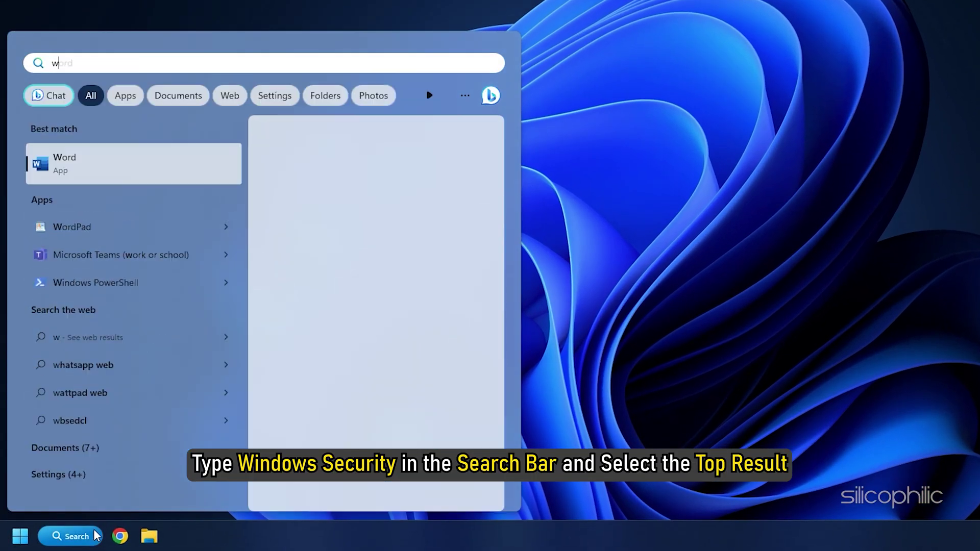
text(windows security)
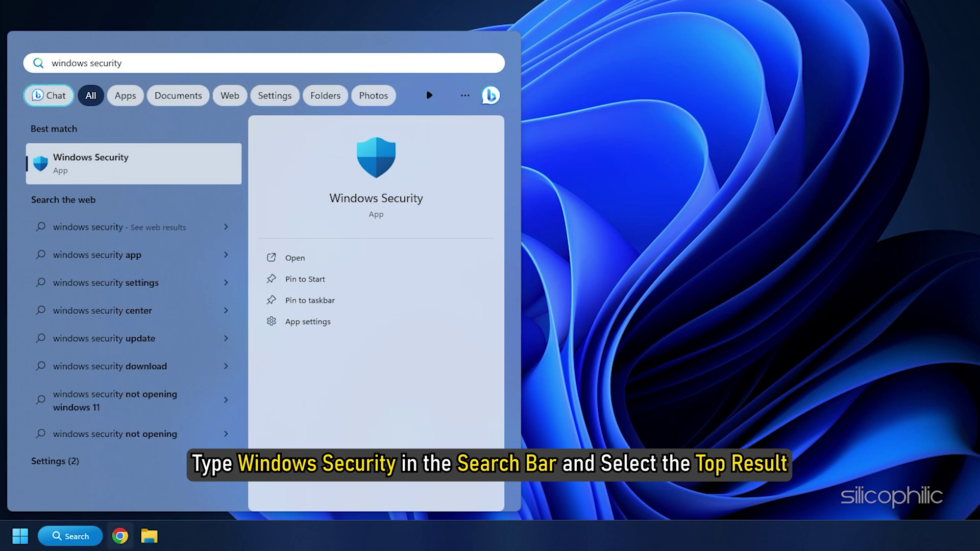
click(134, 163)
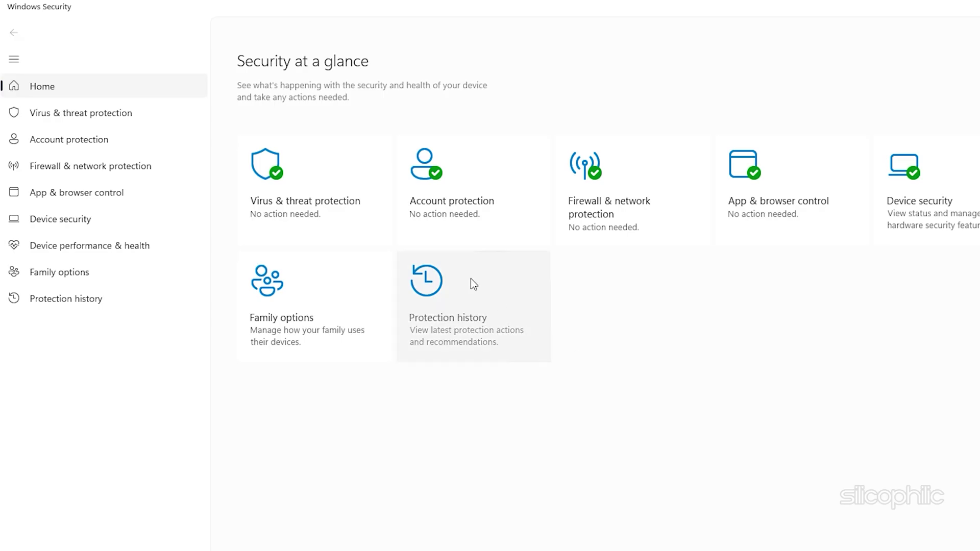
click(359, 183)
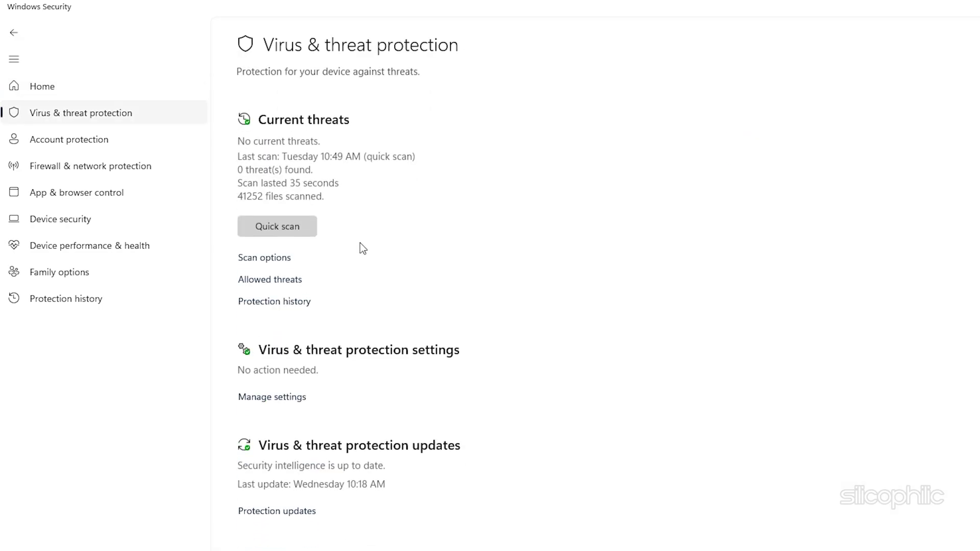
scroll(361, 242, down, 3)
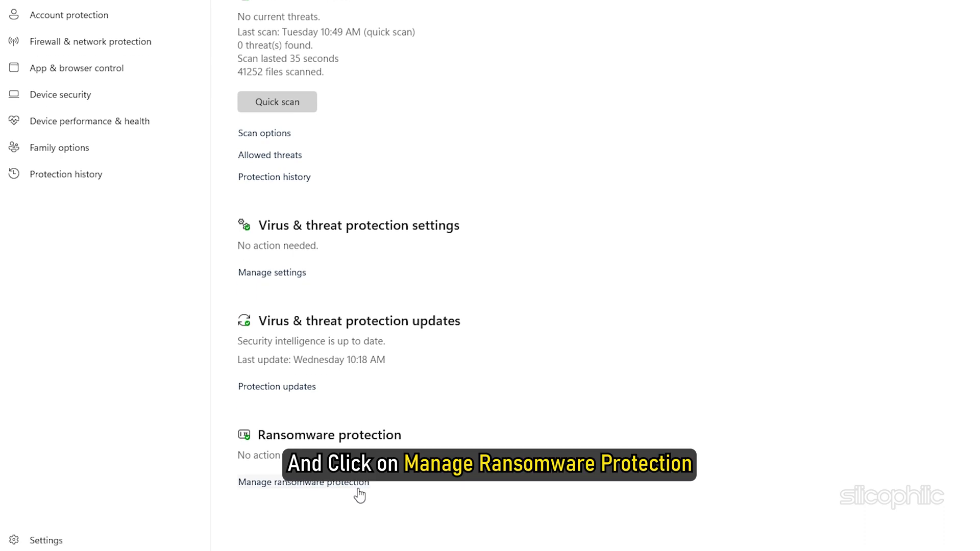
click(321, 482)
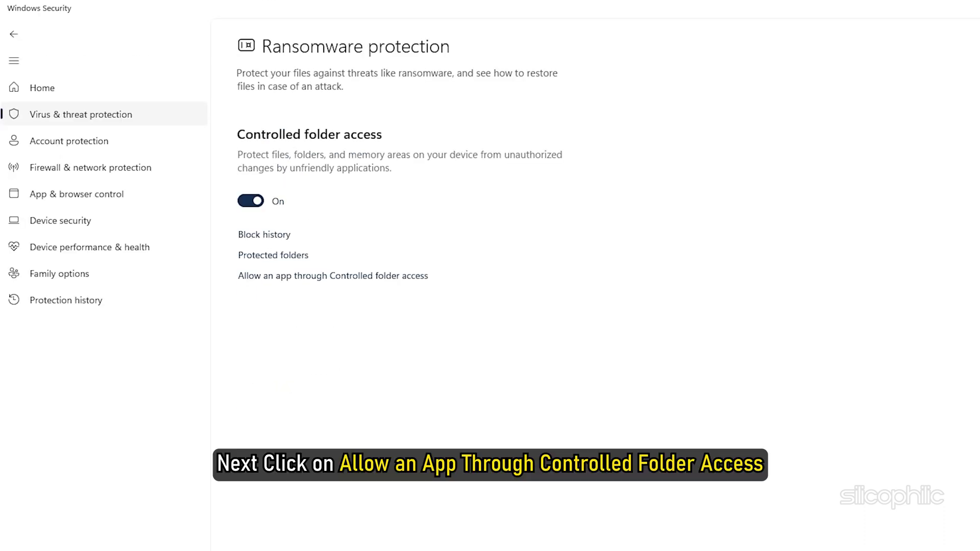
click(397, 279)
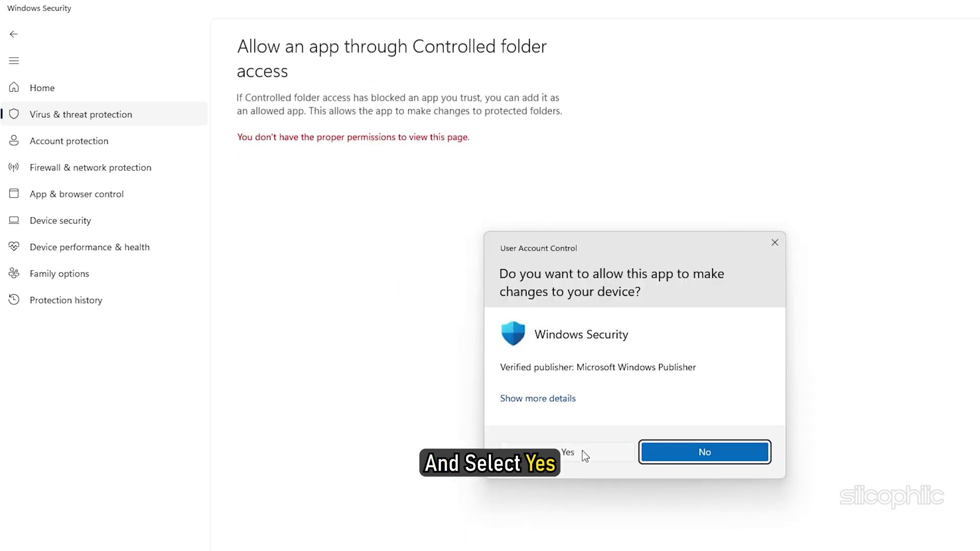
click(582, 451)
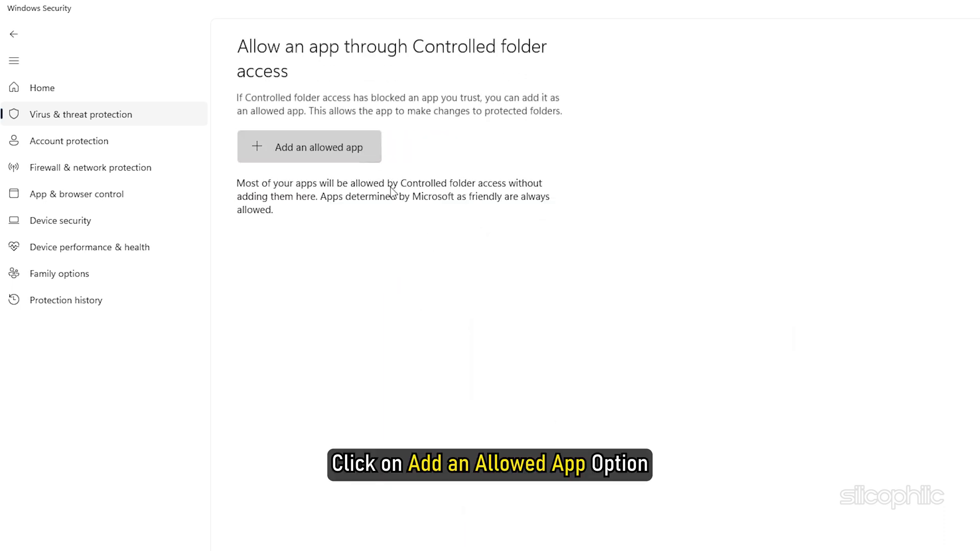
click(373, 152)
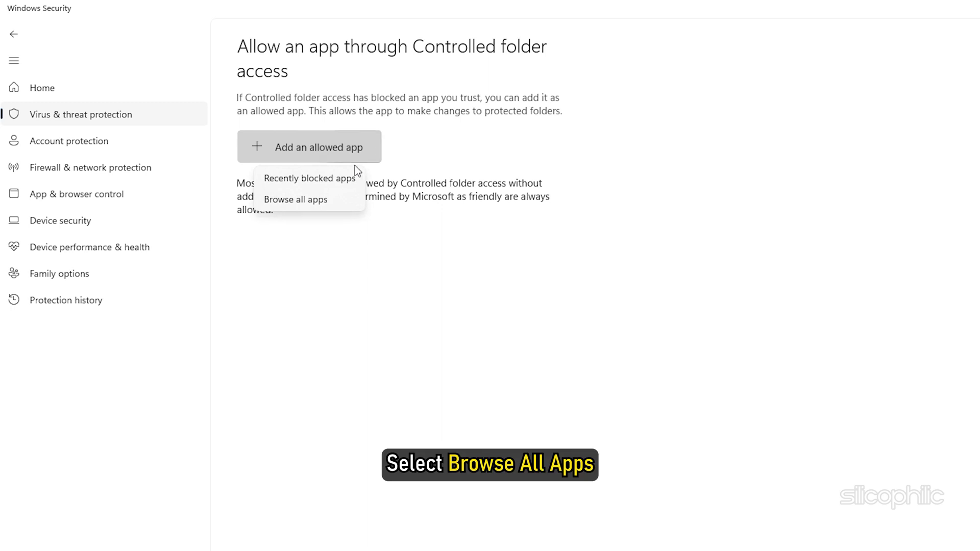
click(328, 207)
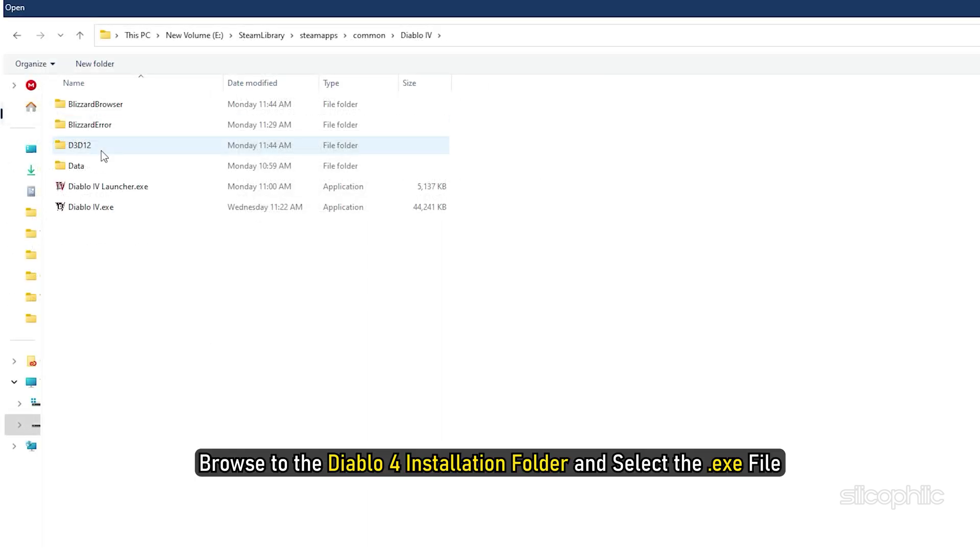
click(91, 206)
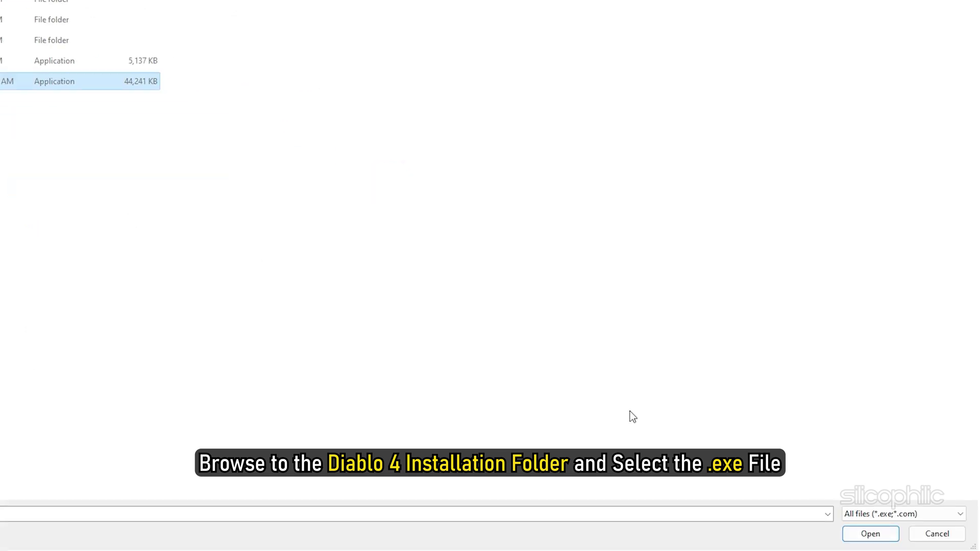
click(870, 535)
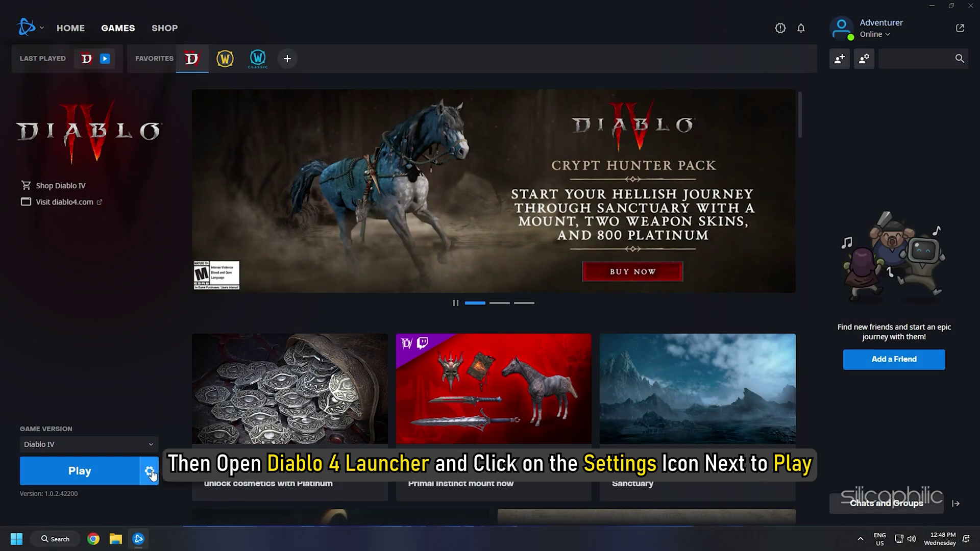
Step: Open Diablo IV's Battle.net Game Settings and select the Install Location path
click(150, 471)
click(189, 335)
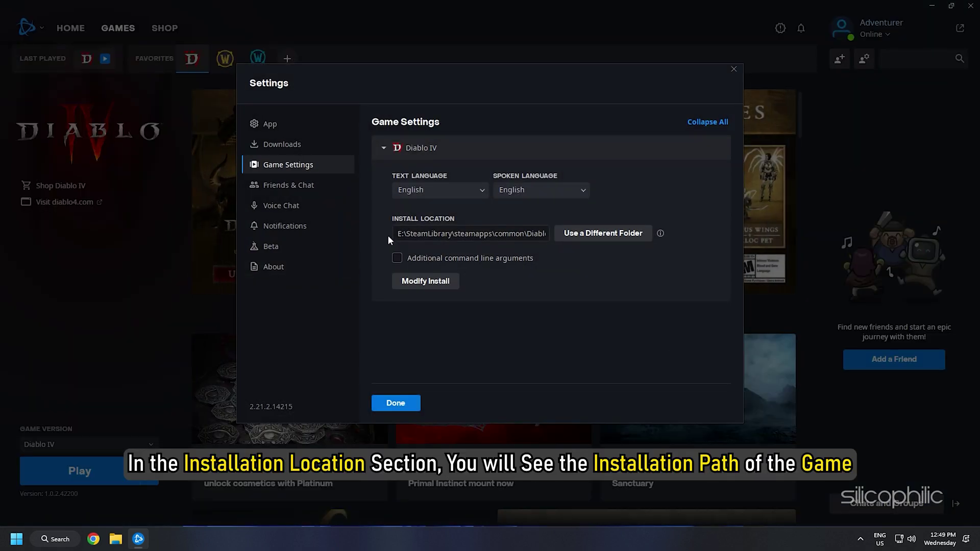
drag(397, 232, 514, 233)
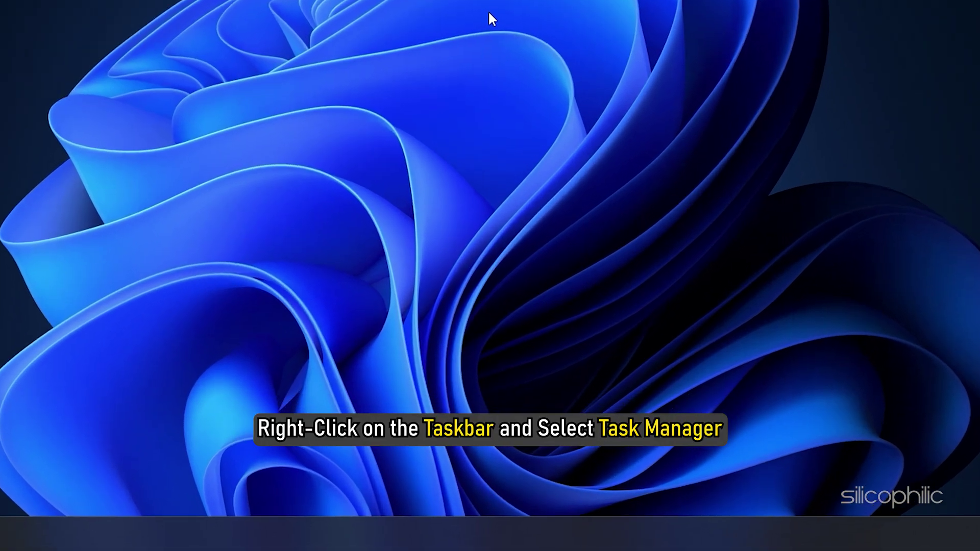
Step: End the Google Chrome process group from Task Manager's Processes list
right_click(472, 536)
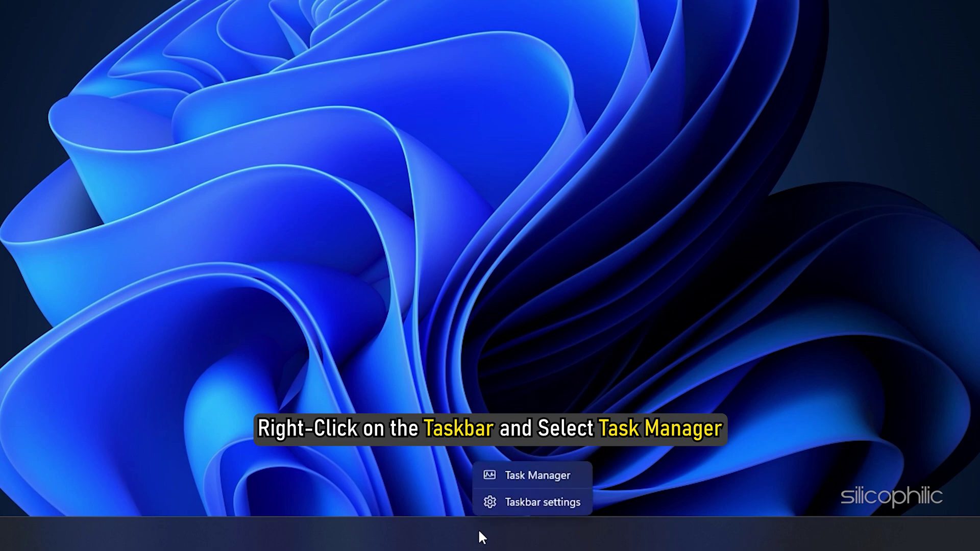
click(559, 477)
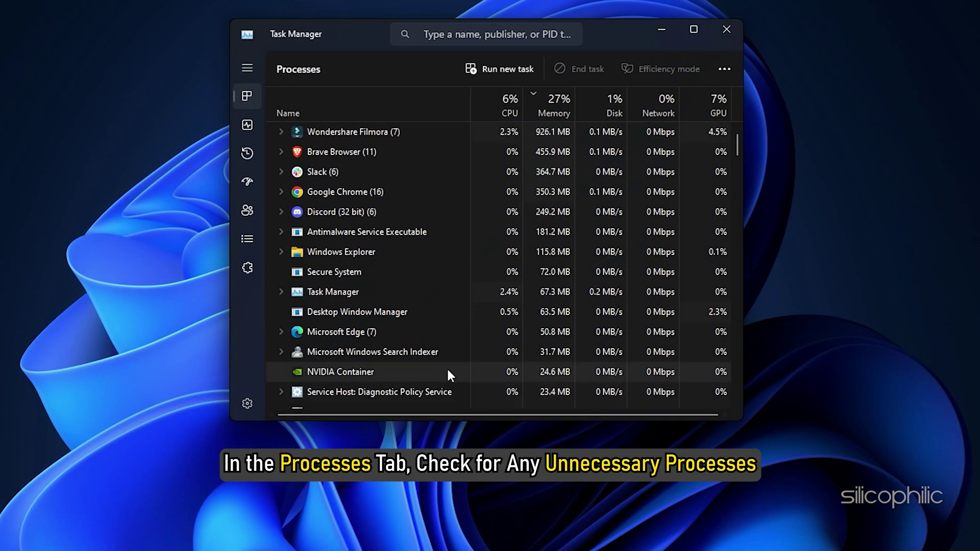
click(404, 190)
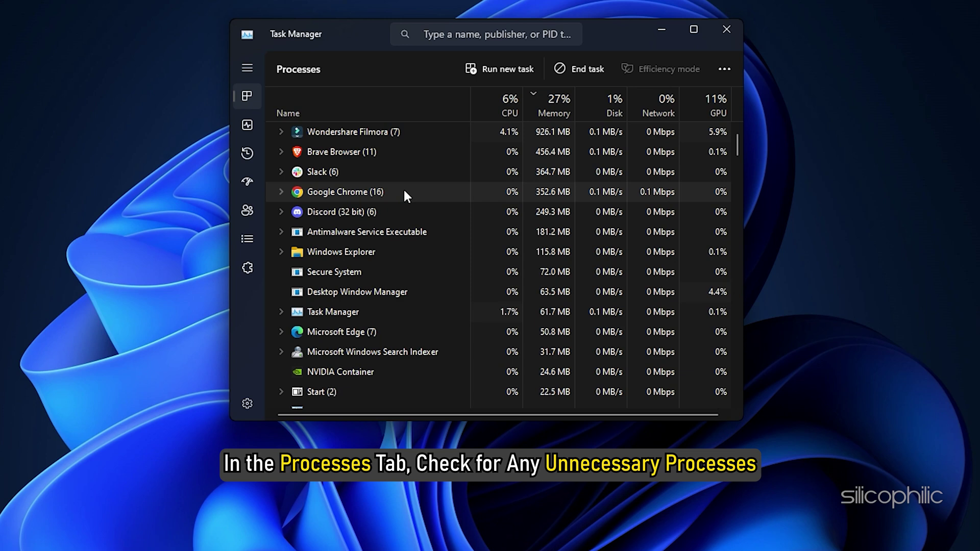
right_click(403, 190)
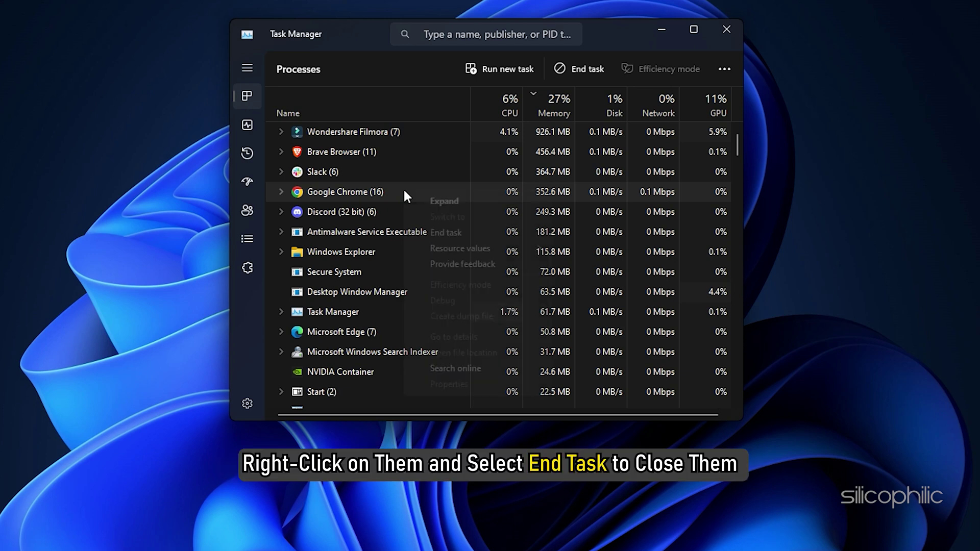
click(446, 232)
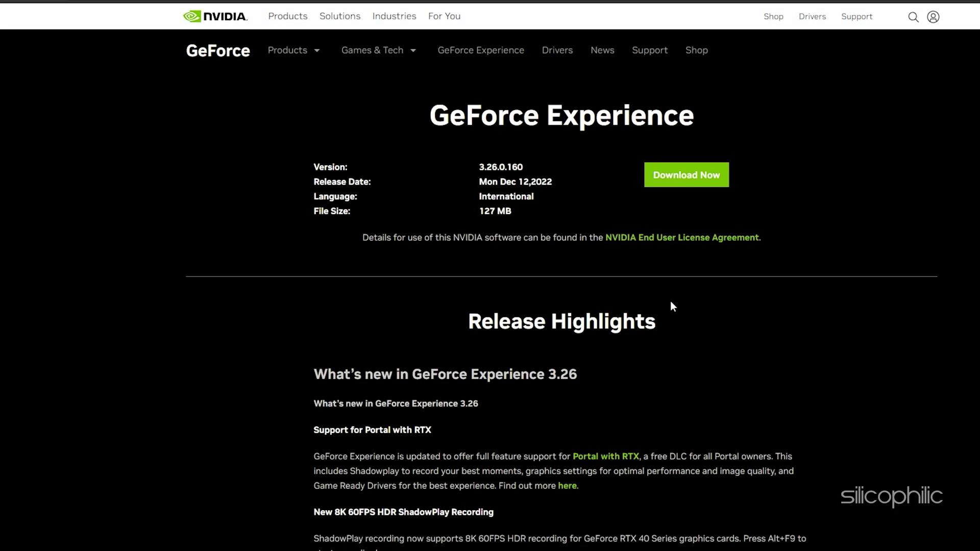
Step: Download the GeForce Experience installer and check for NVIDIA driver updates under Drivers
click(725, 179)
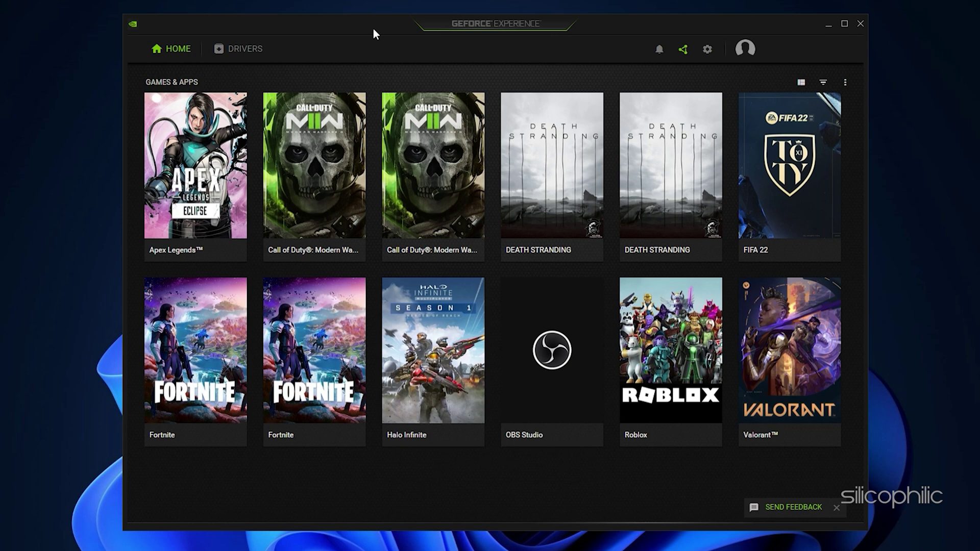
click(244, 48)
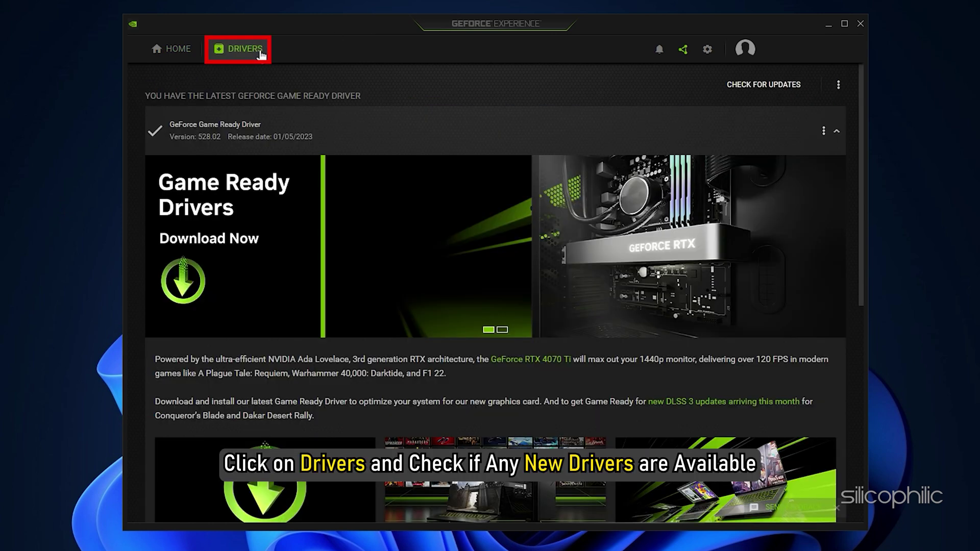
click(804, 89)
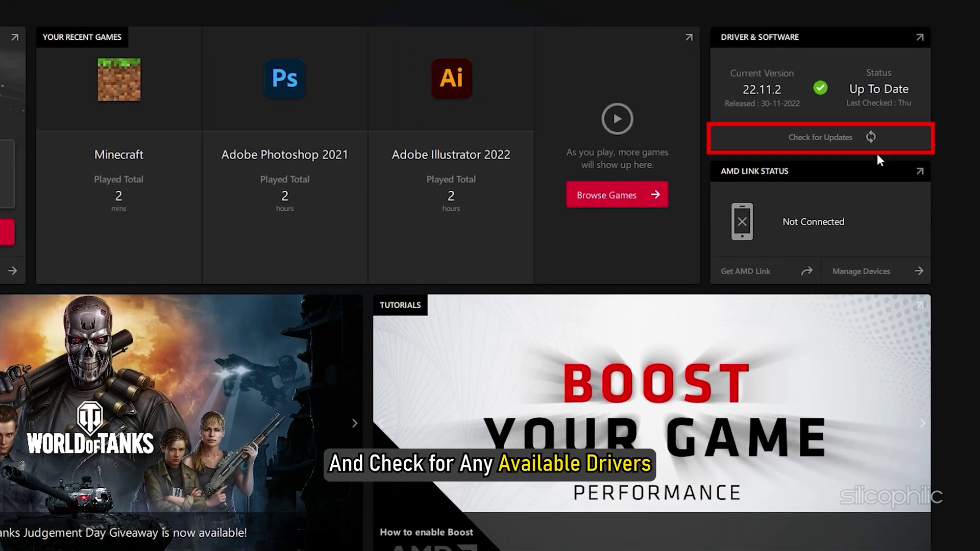
Step: Check for AMD driver updates from Radeon Software's Driver & Software panel
click(759, 135)
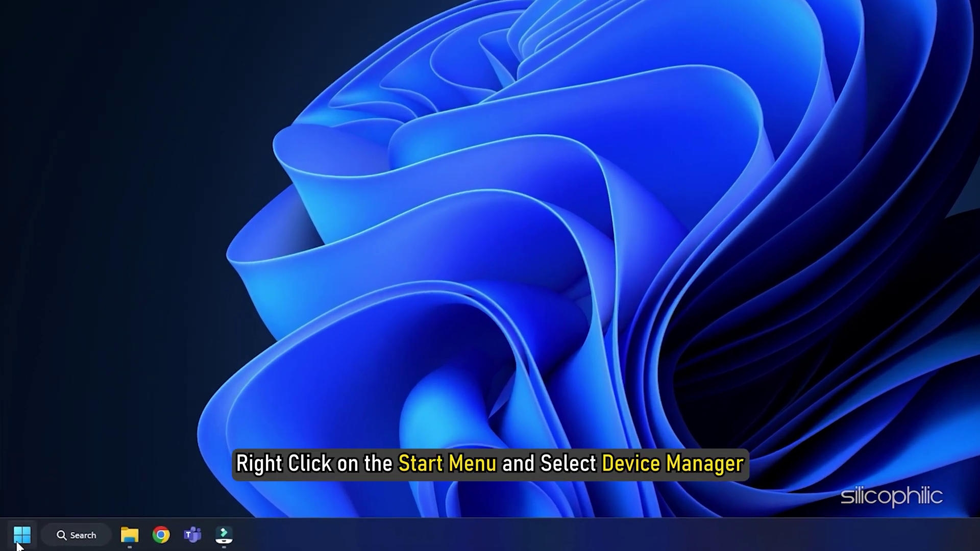
Step: Uninstall the NVIDIA GeForce RTX 3070 under Display adapters in Device Manager
right_click(19, 543)
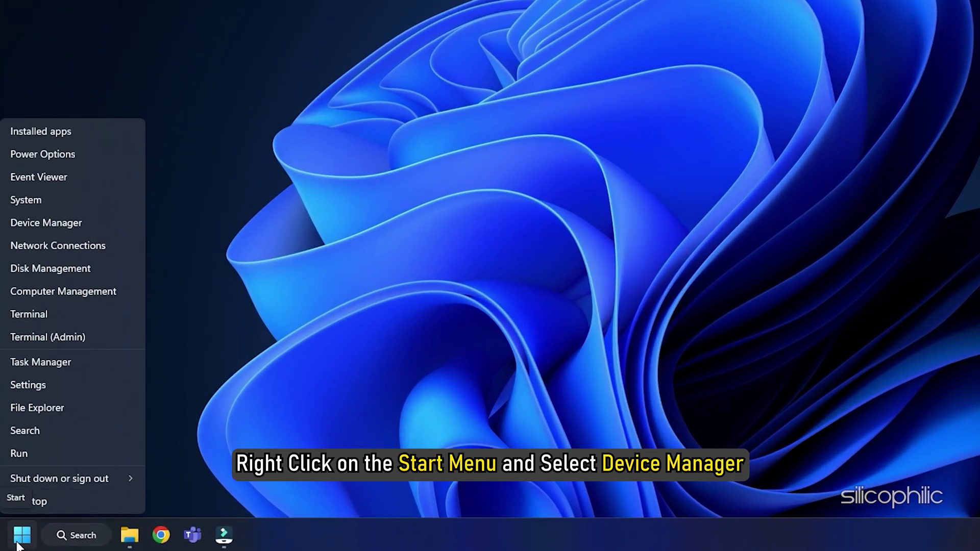
click(79, 217)
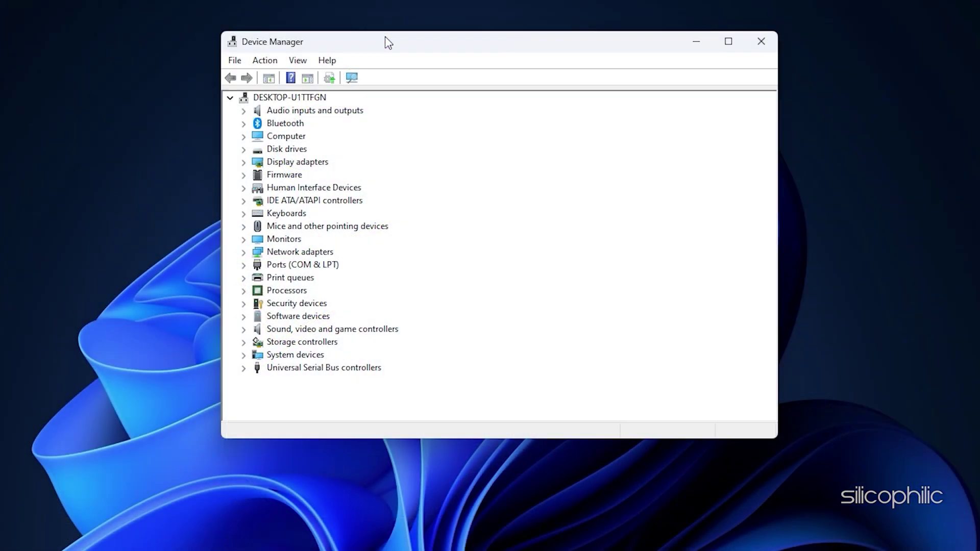
click(244, 162)
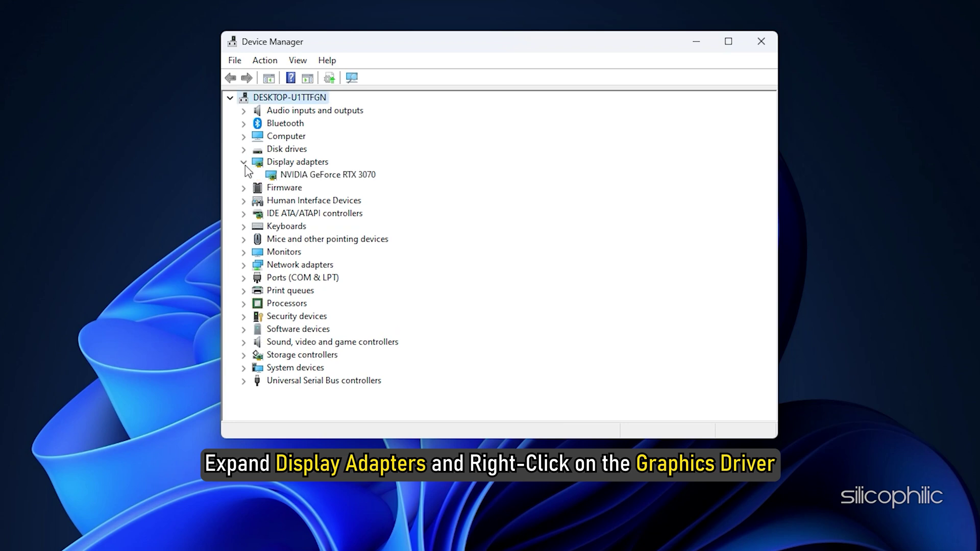
click(375, 179)
right_click(379, 179)
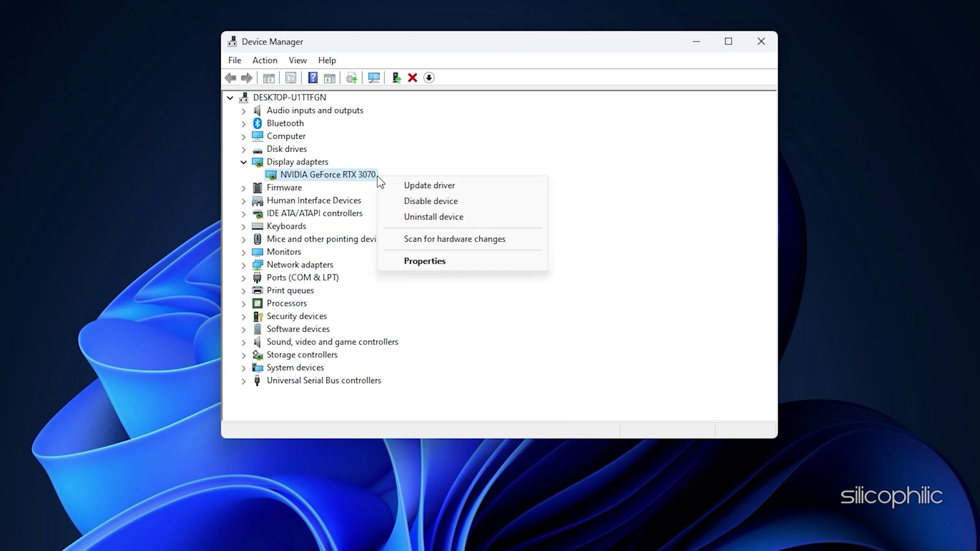
click(472, 222)
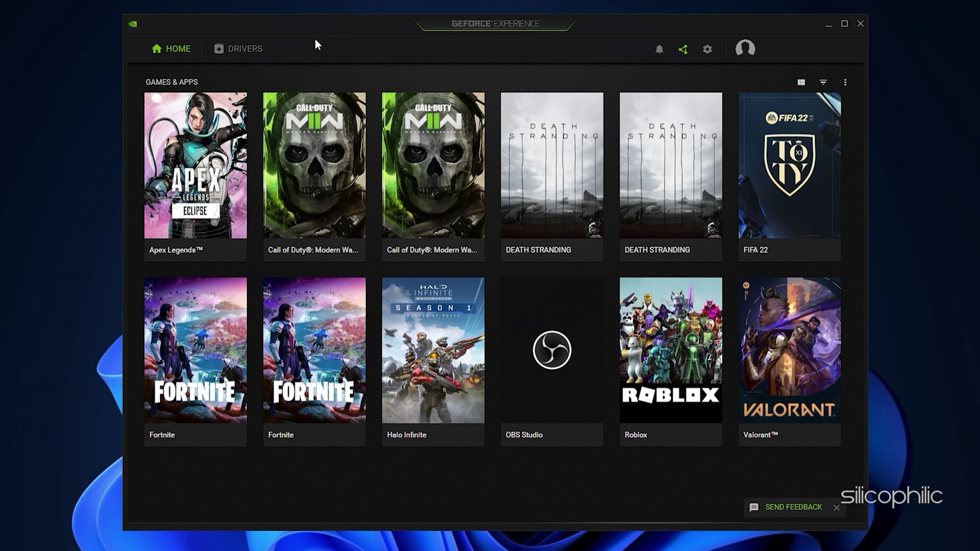
Step: Re-check for NVIDIA driver updates on GeForce Experience's Drivers page after the restart
click(245, 48)
click(763, 85)
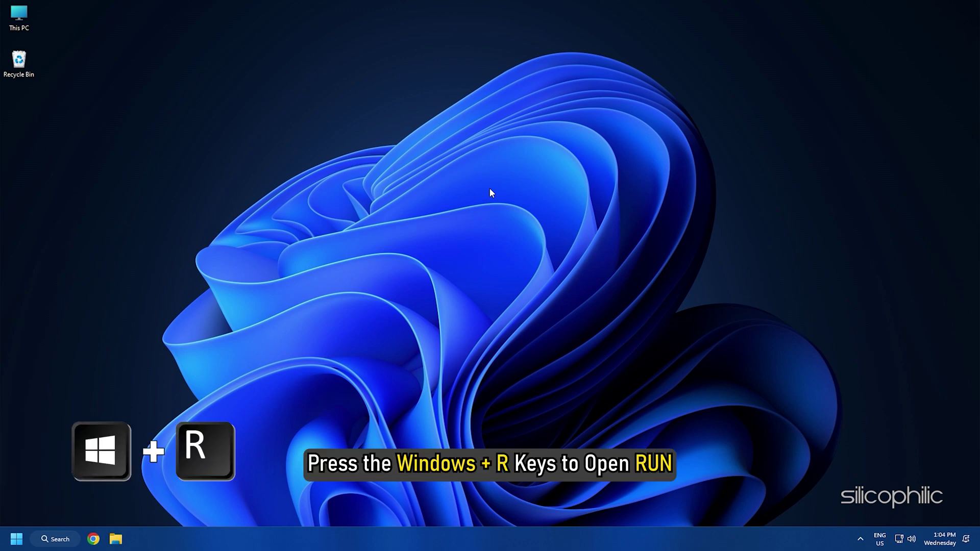
Step: Uninstall Diablo IV via appwiz.cpl, approving the admin prompt and removal confirmation
key(super+r)
text(a)
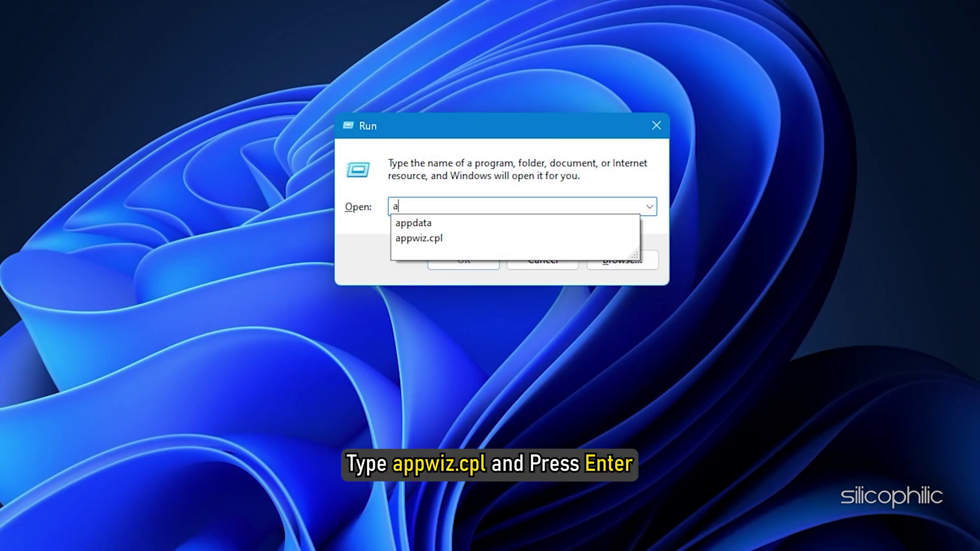
text(ppwiz.cpl)
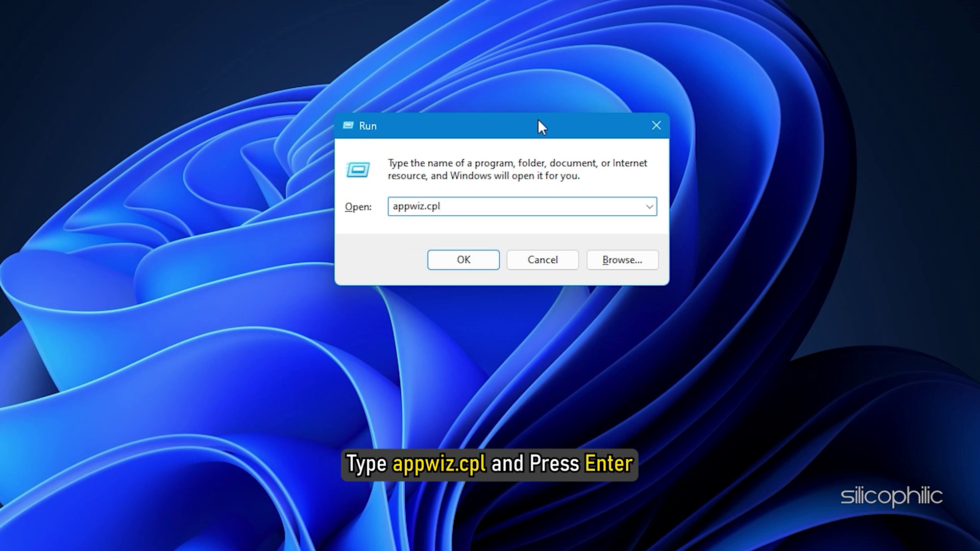
key(Return)
click(268, 312)
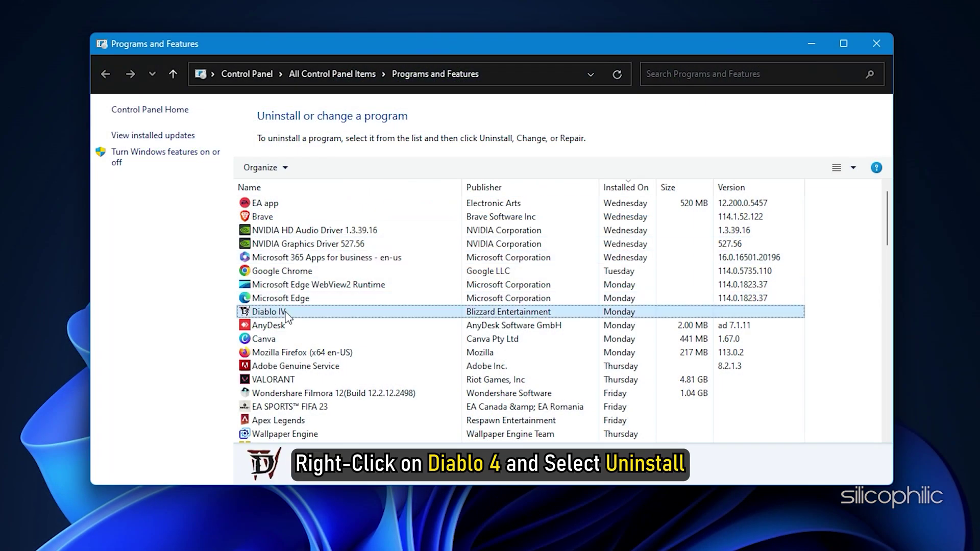
right_click(288, 314)
click(350, 325)
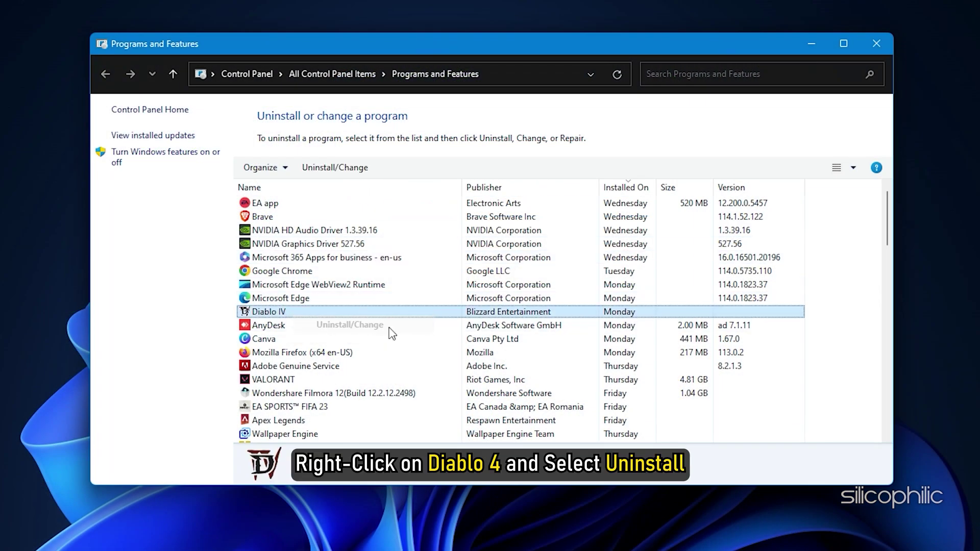
click(432, 393)
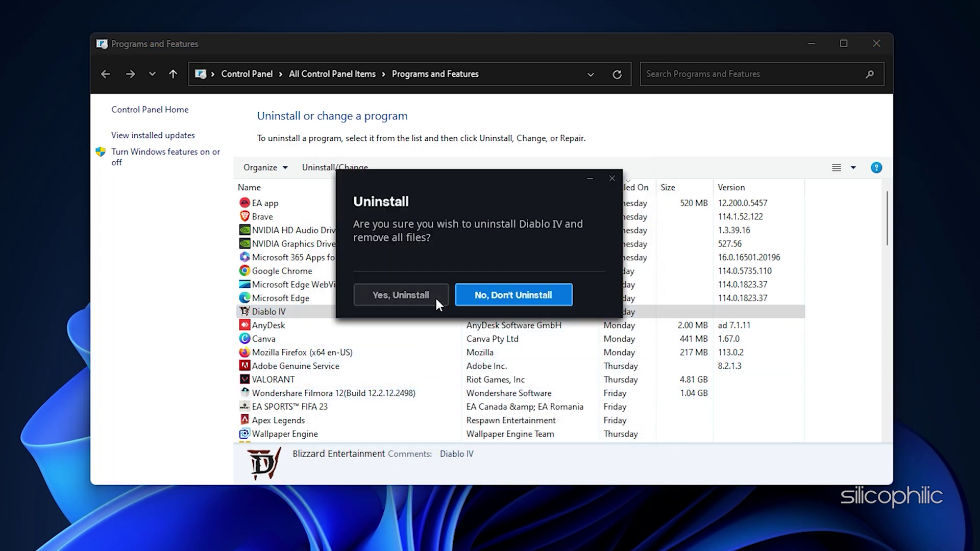
click(435, 296)
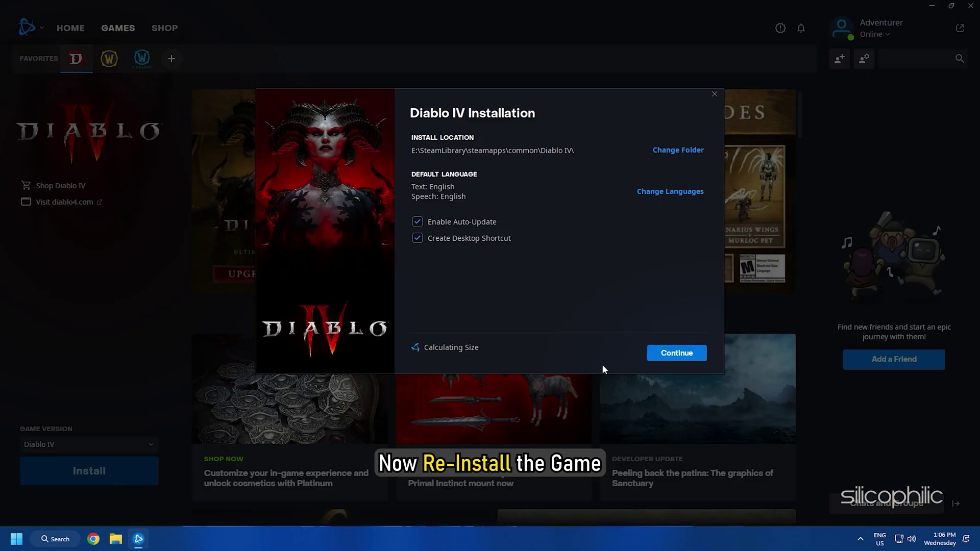
Step: Accept the default install location and start reinstalling Diablo IV
click(676, 353)
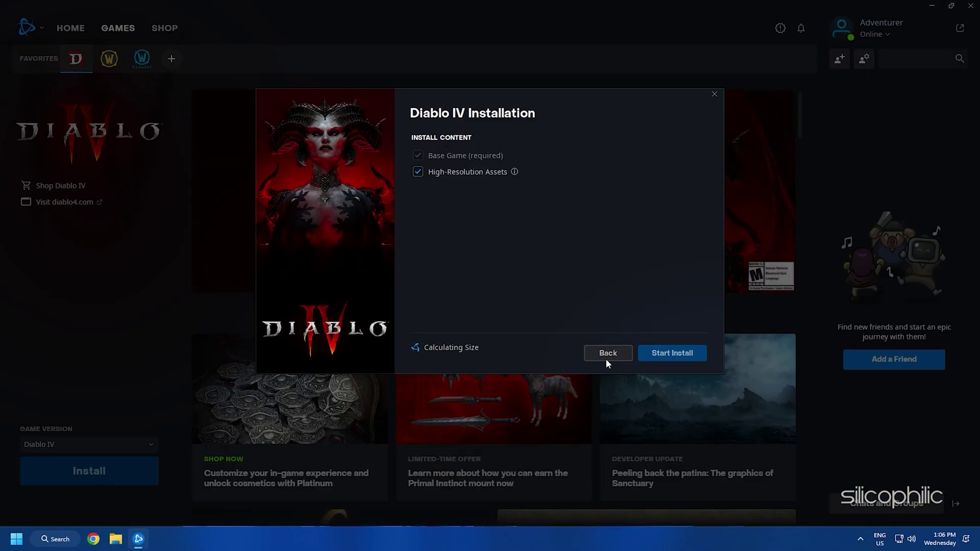
click(672, 353)
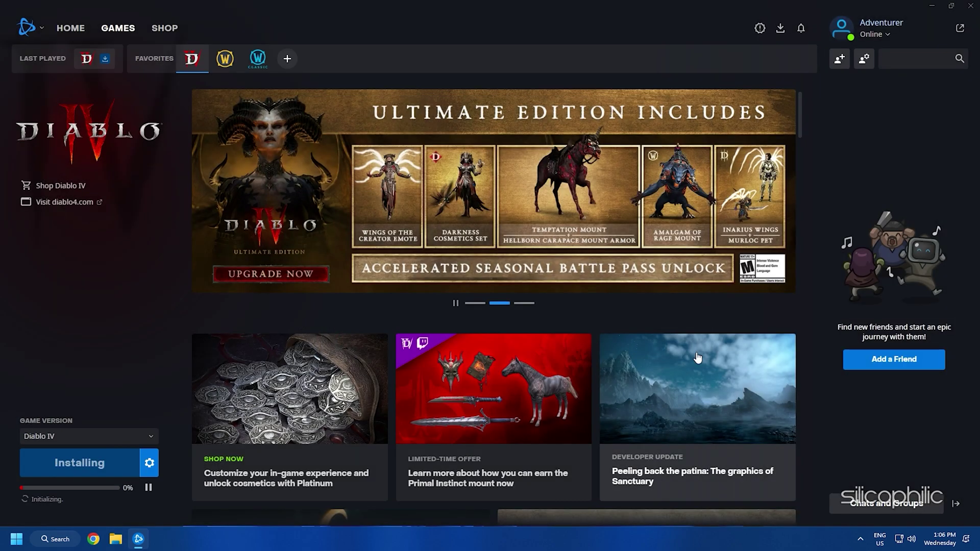